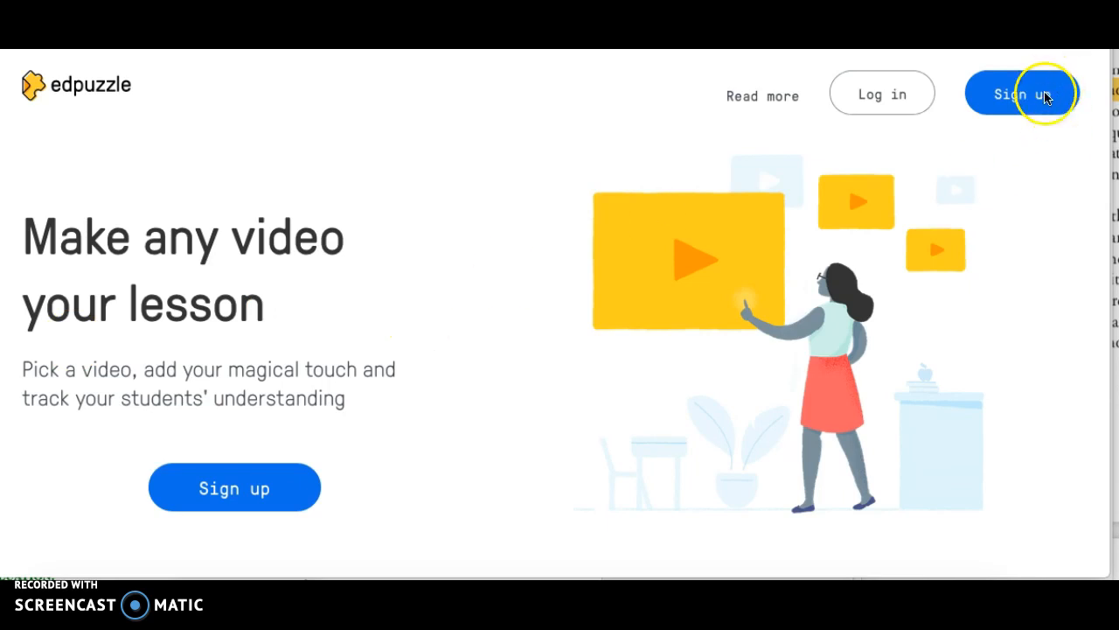
Log in as a teacher with the first listed Google account
click(883, 95)
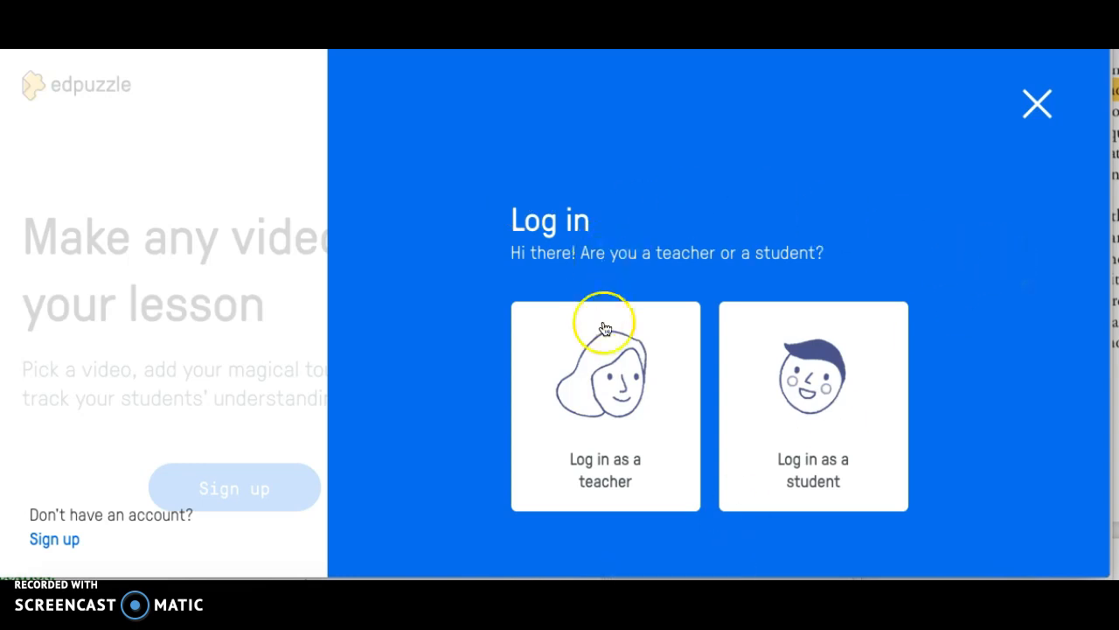
click(603, 371)
click(649, 317)
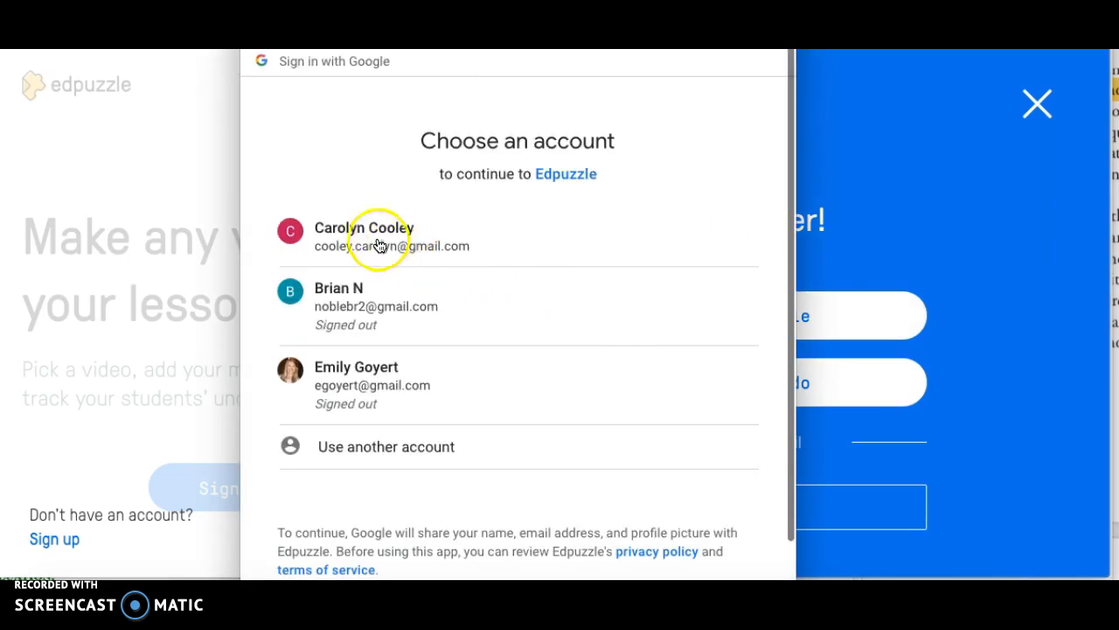
click(378, 243)
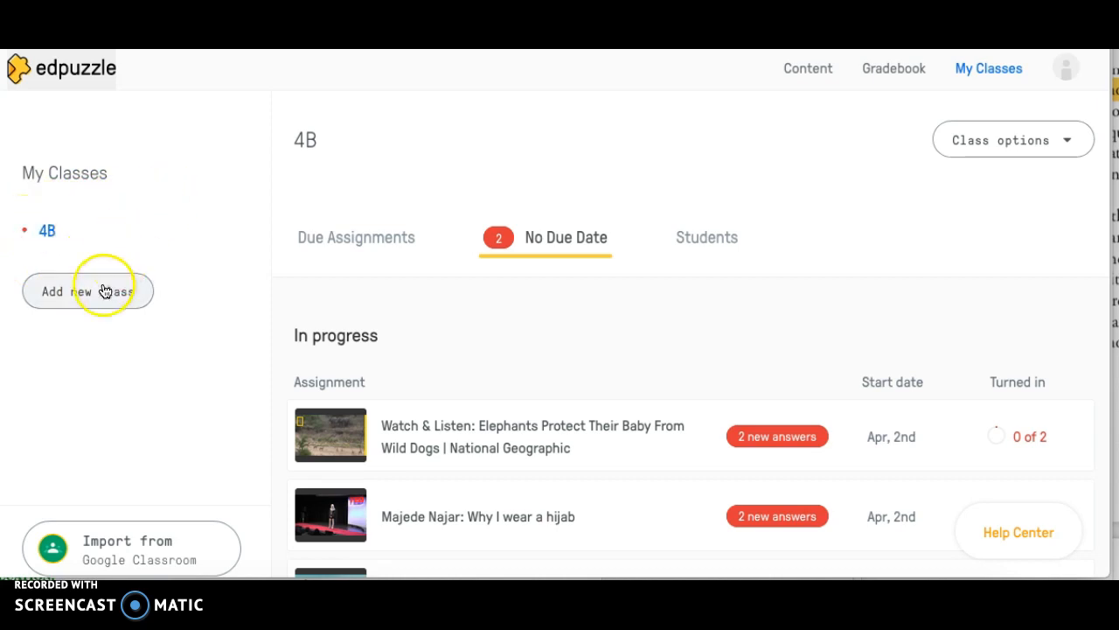
Search the YouTube channel in the content library for "seasons"
click(144, 537)
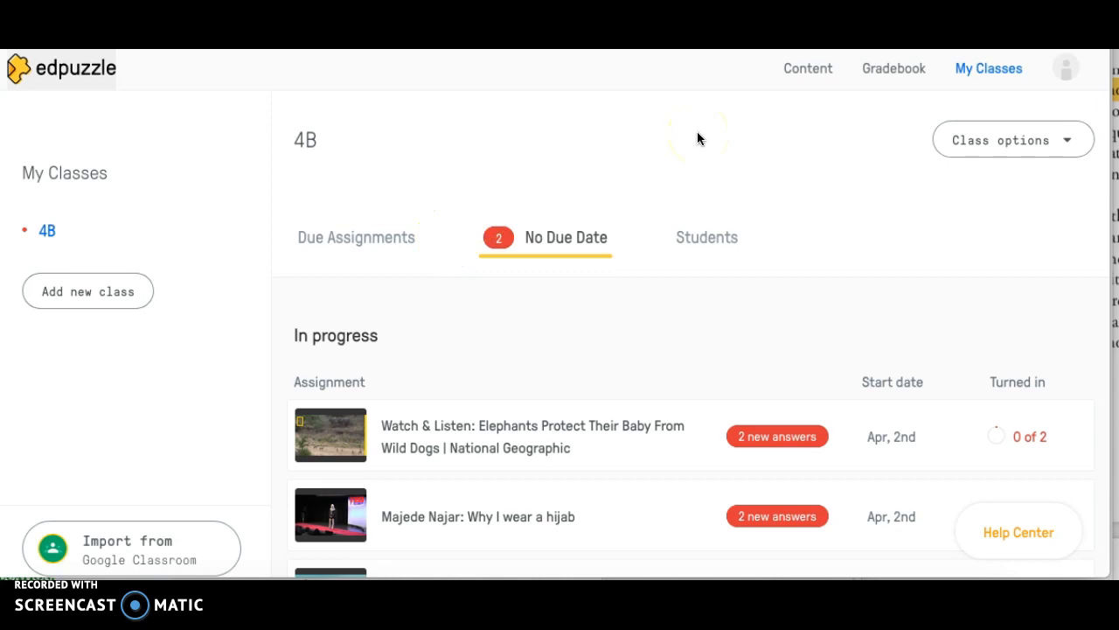
click(815, 70)
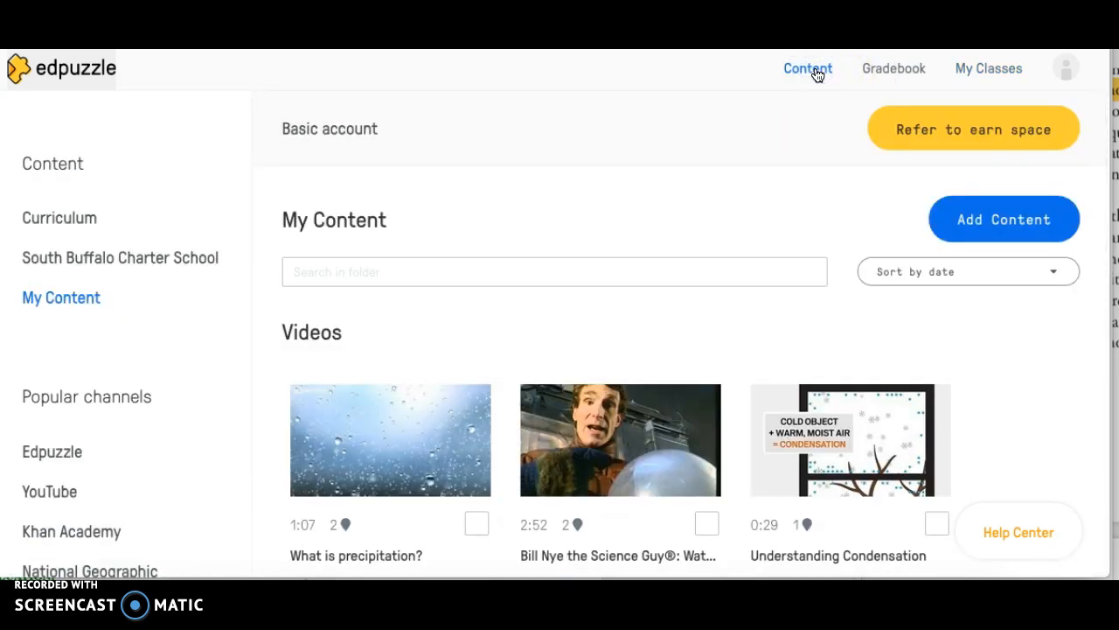
click(155, 219)
scroll(156, 214, down, 2)
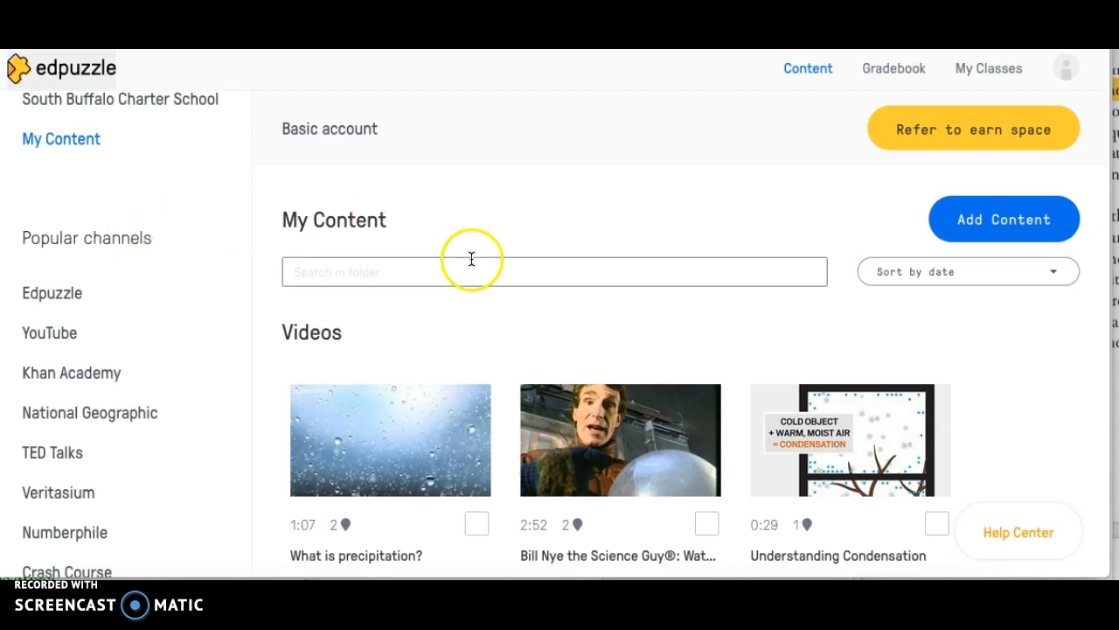
click(50, 332)
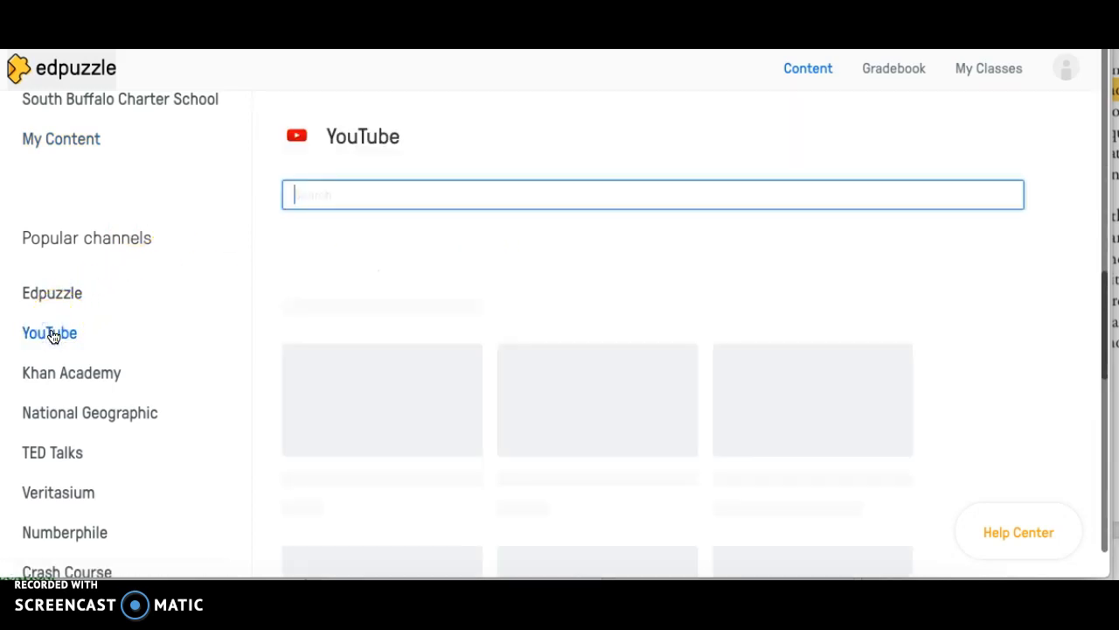
click(512, 186)
text(seasons)
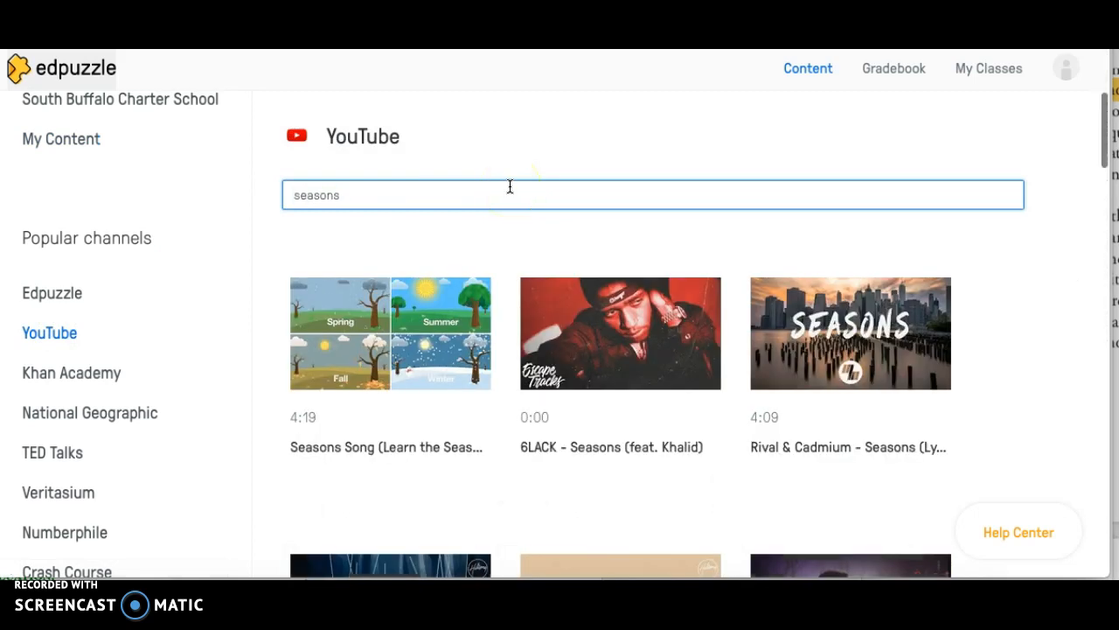
Browse the search results and open the Seasons Song (Learn the Seasons of the Year for Kids) video for editing
click(1017, 263)
scroll(1019, 260, down, 8)
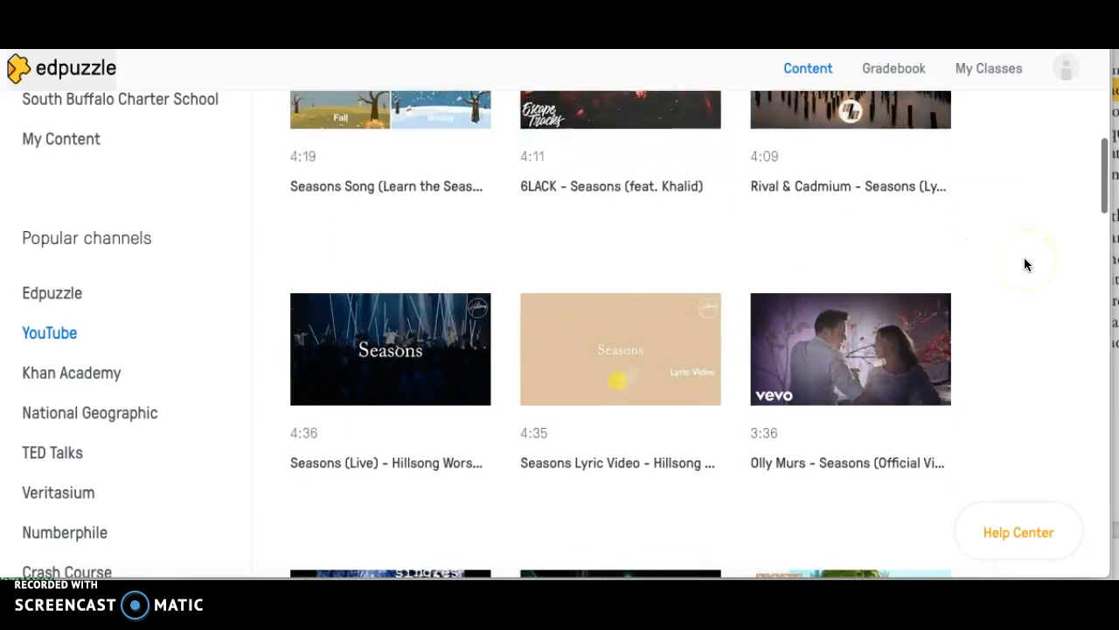
scroll(1025, 263, down, 8)
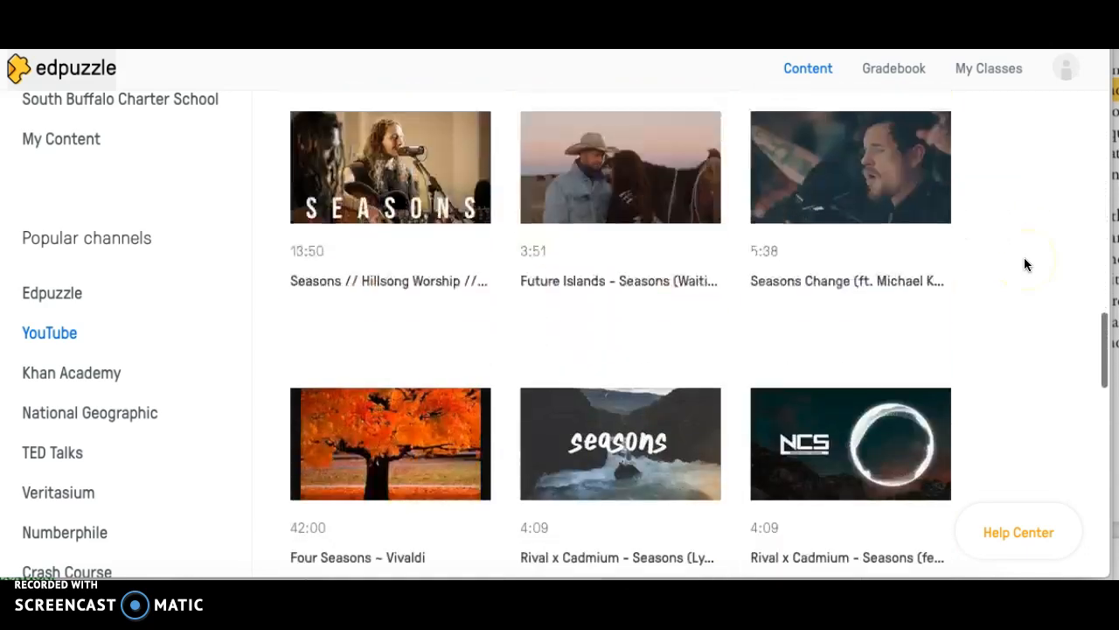
scroll(1026, 264, up, 15)
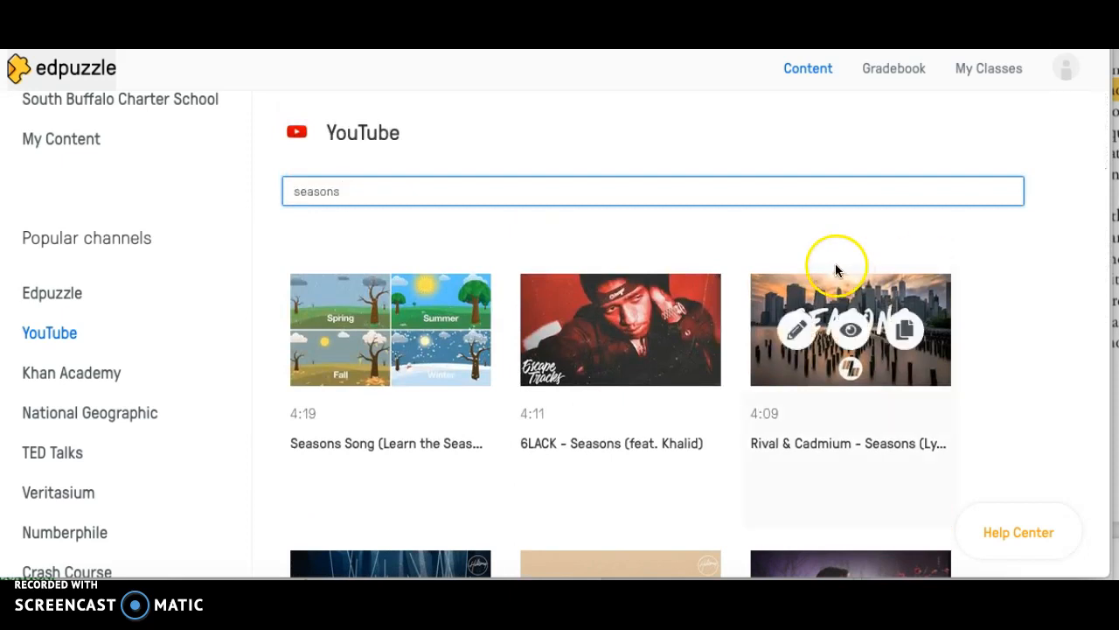
mouse_move(316, 286)
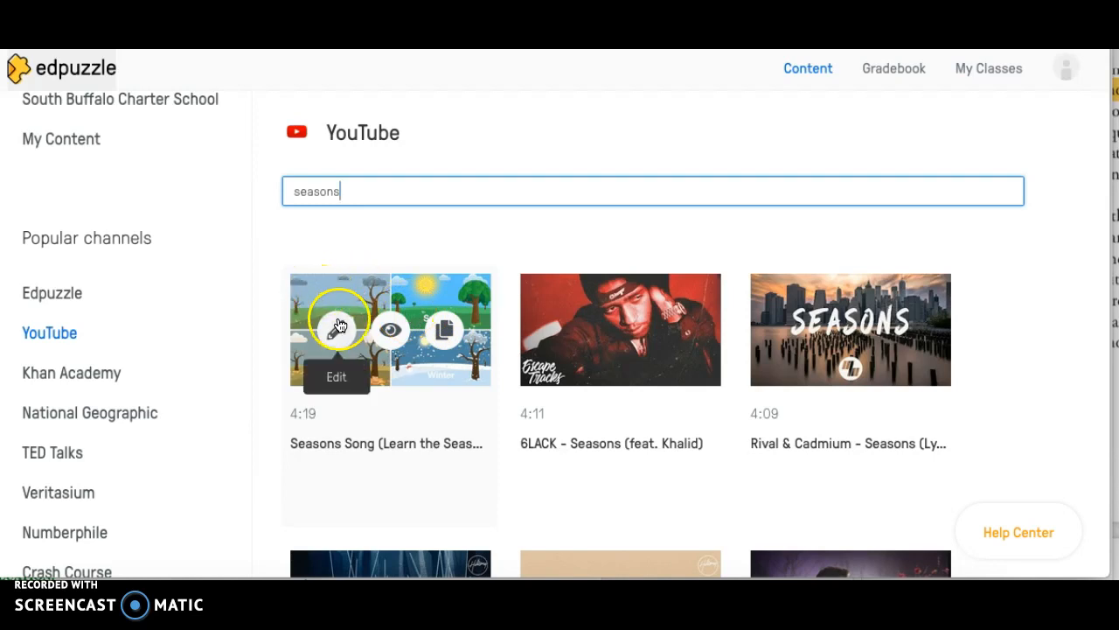
click(337, 327)
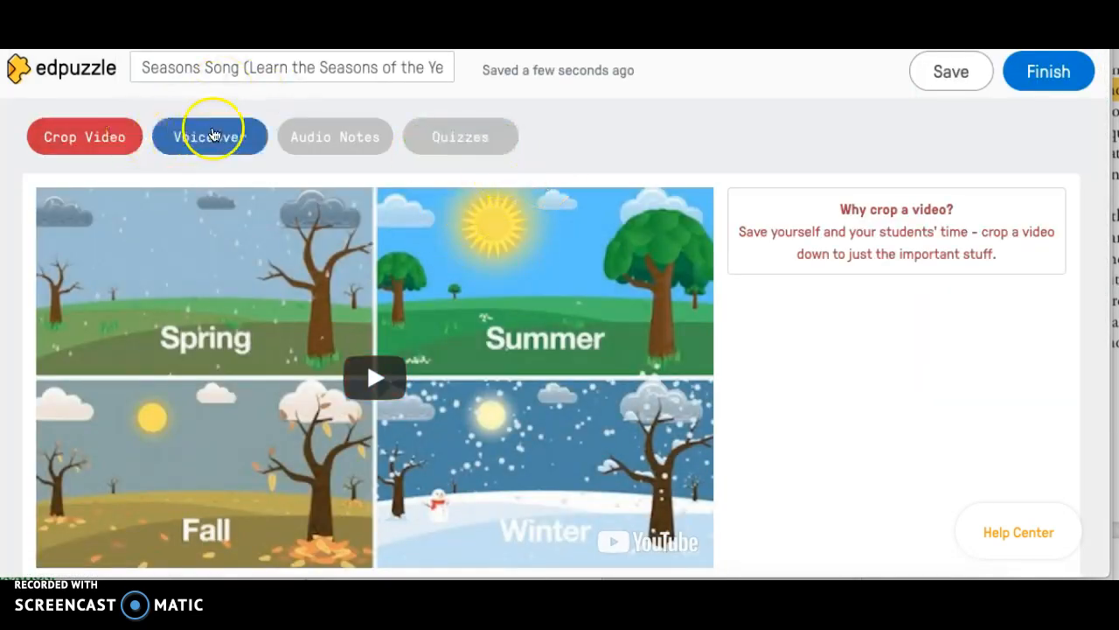
Examine the Crop Video, Voiceover and Audio Notes editing modes for the Seasons Song video
scroll(574, 107, down, 1)
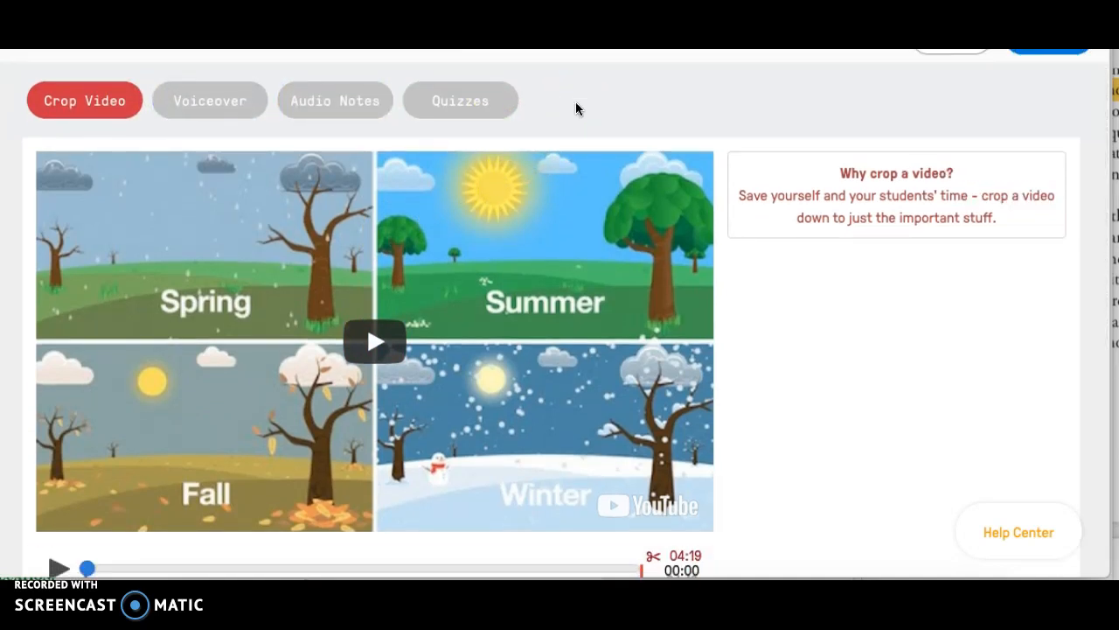
click(82, 103)
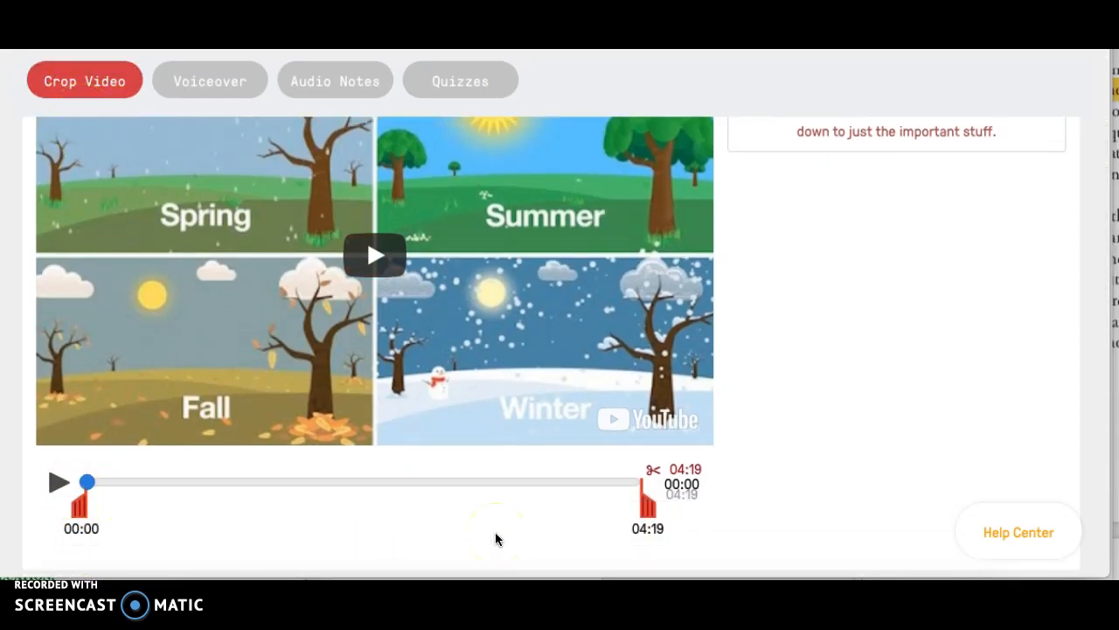
click(213, 81)
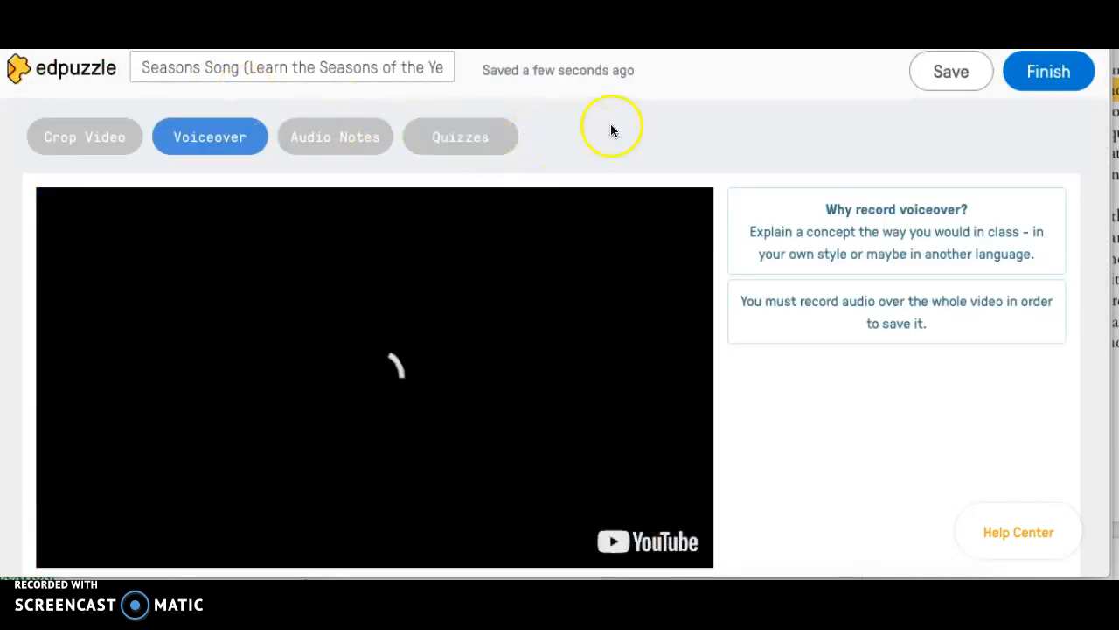
scroll(611, 124, down, 1)
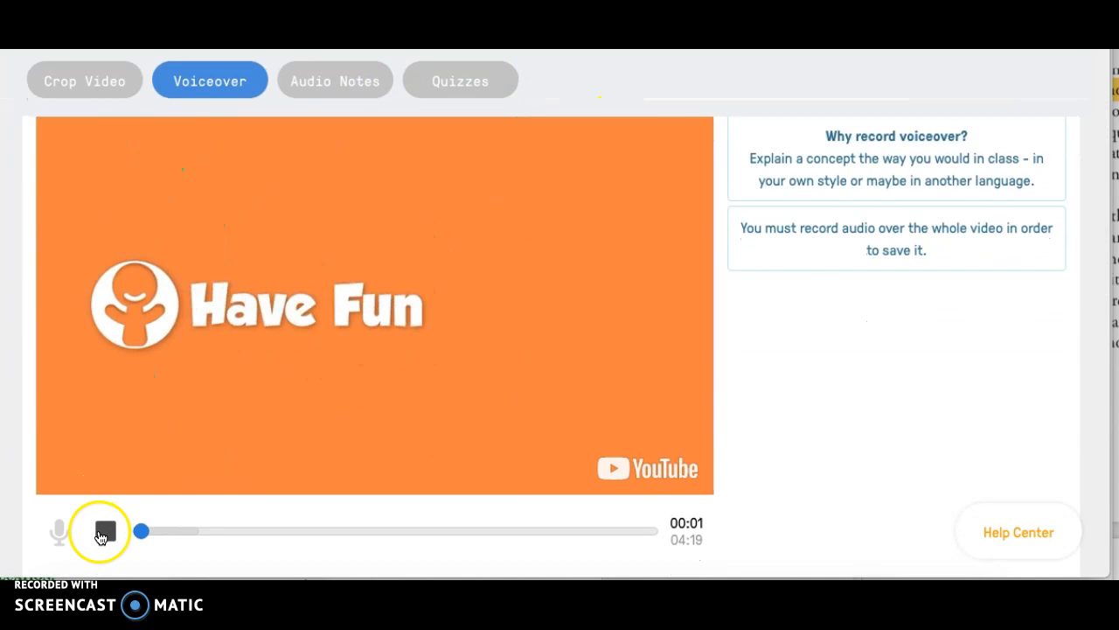
click(102, 533)
click(313, 93)
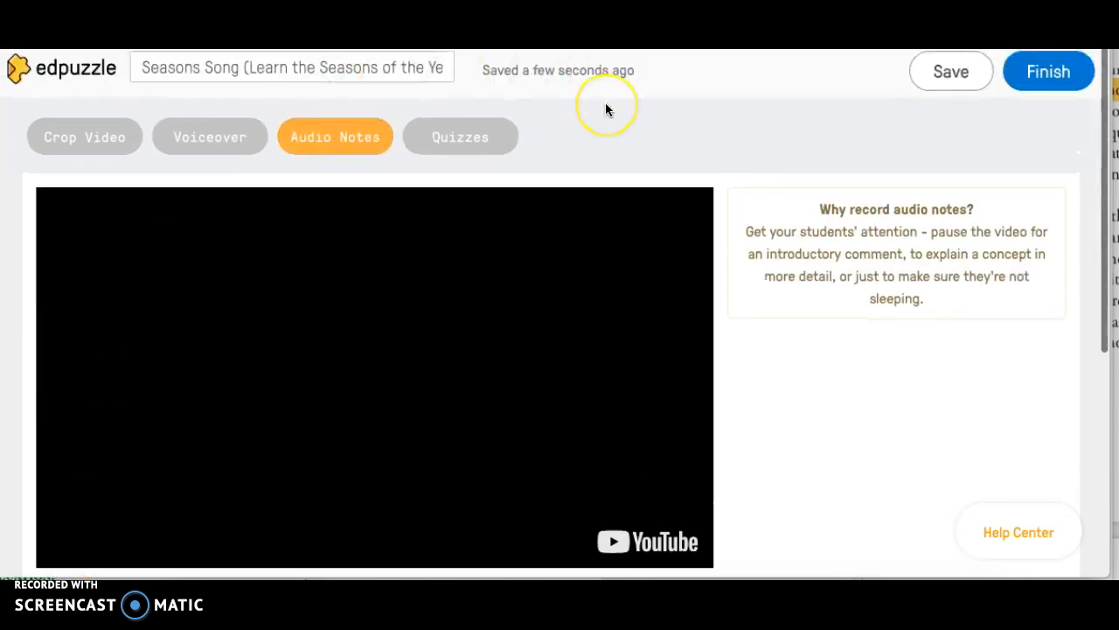
scroll(605, 109, down, 1)
scroll(605, 109, down, 1)
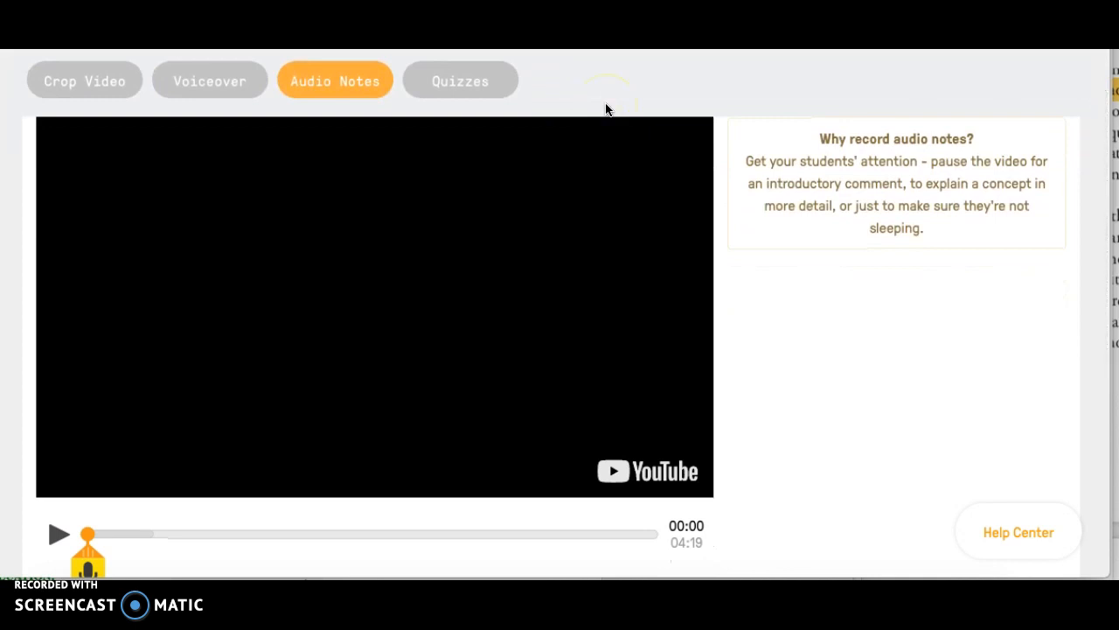
Switch to quiz editing and add a question marker at about 01:42 on the video timeline
click(510, 82)
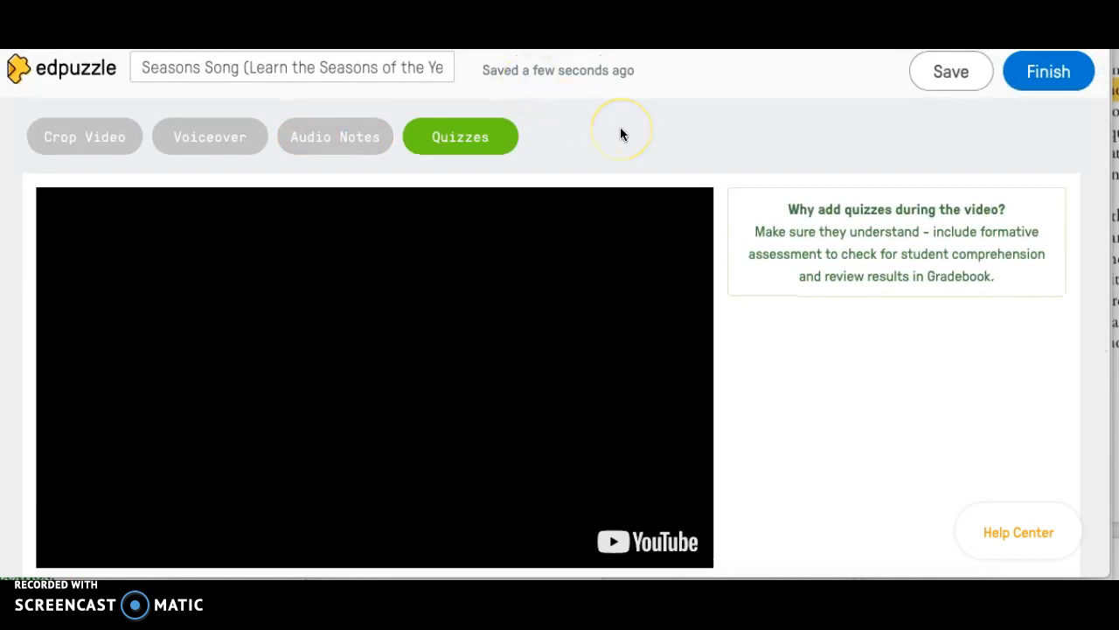
scroll(620, 133, down, 1)
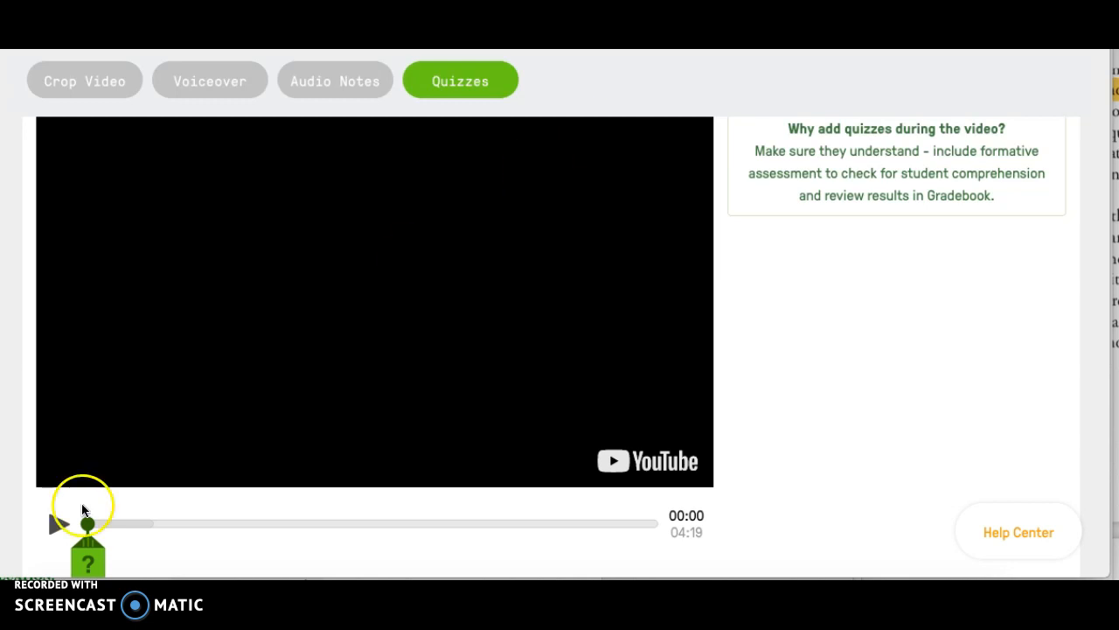
drag(87, 525, 312, 515)
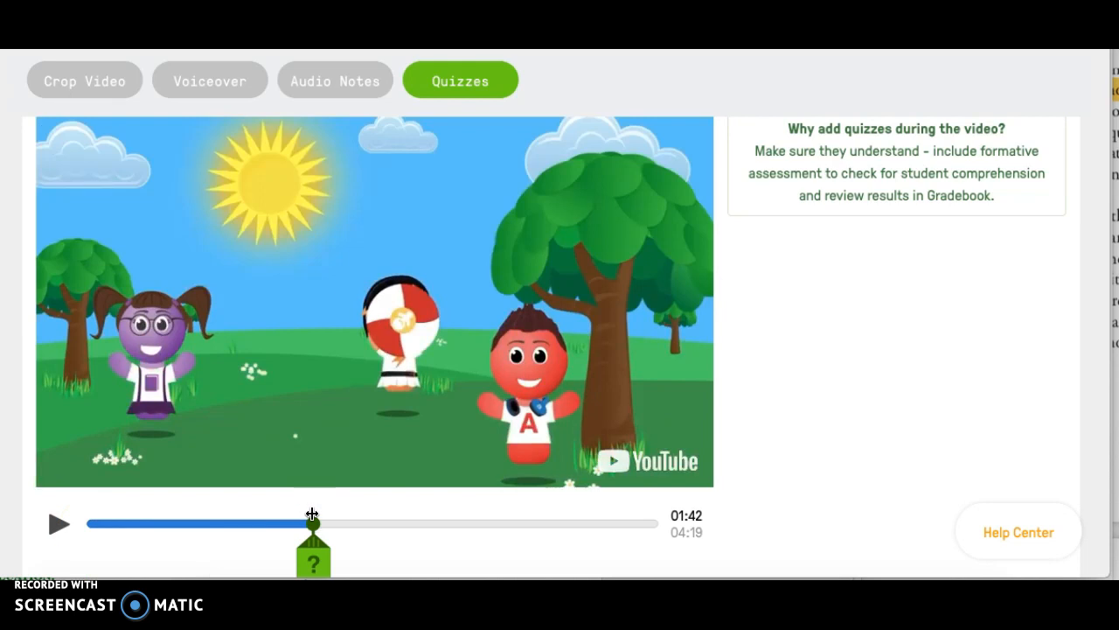
scroll(312, 513, down, 1)
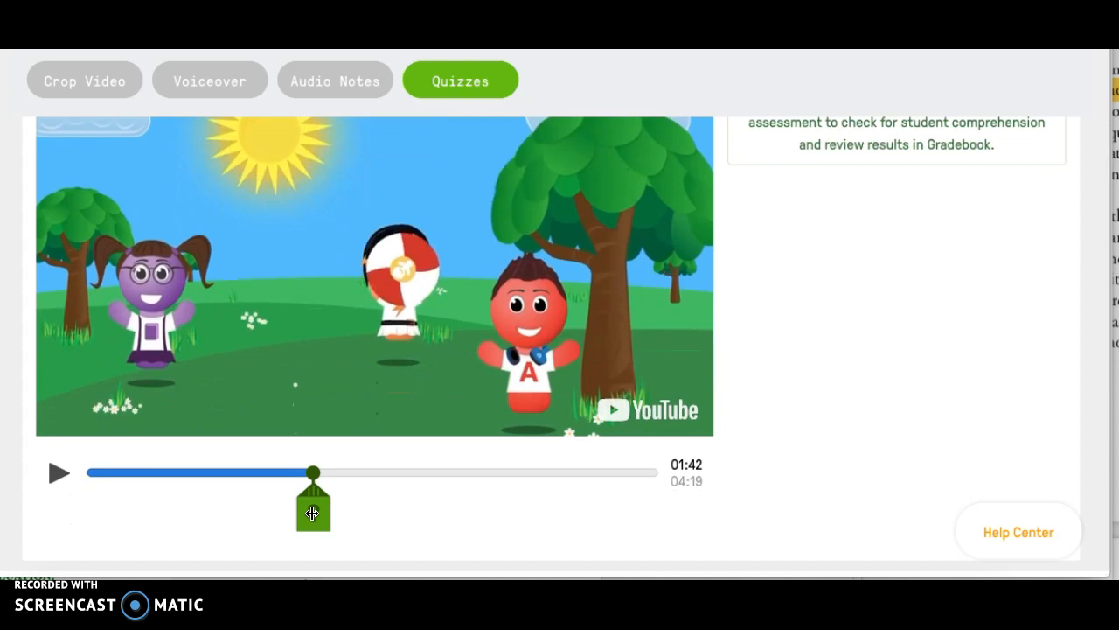
click(312, 513)
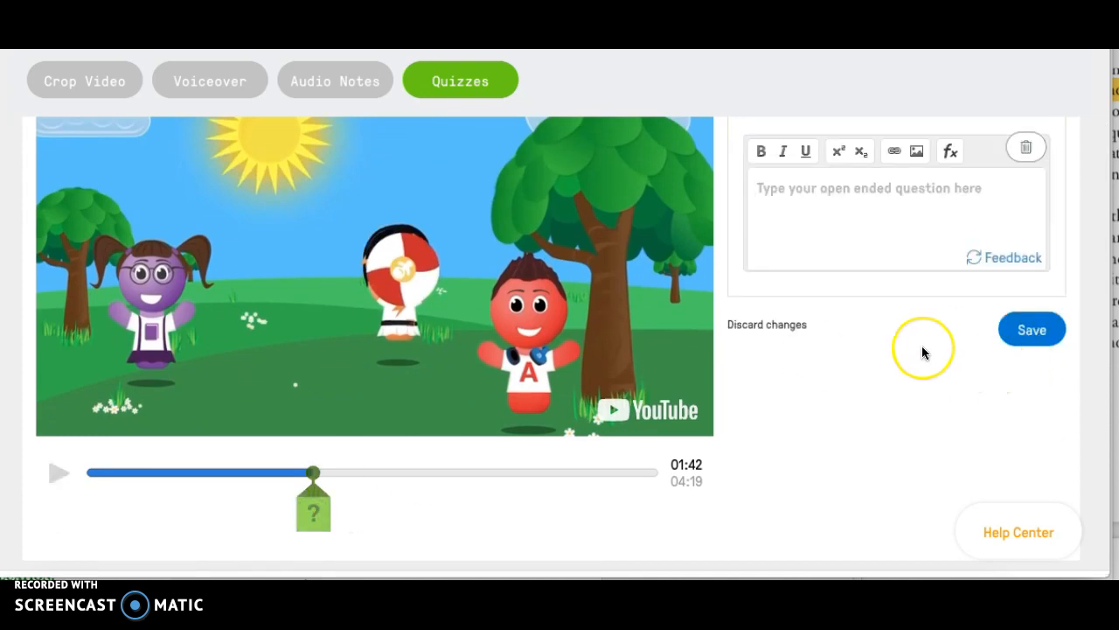
Review the available question types, enter the open-ended question "What are the four seasons?" and save it
scroll(922, 349, up, 2)
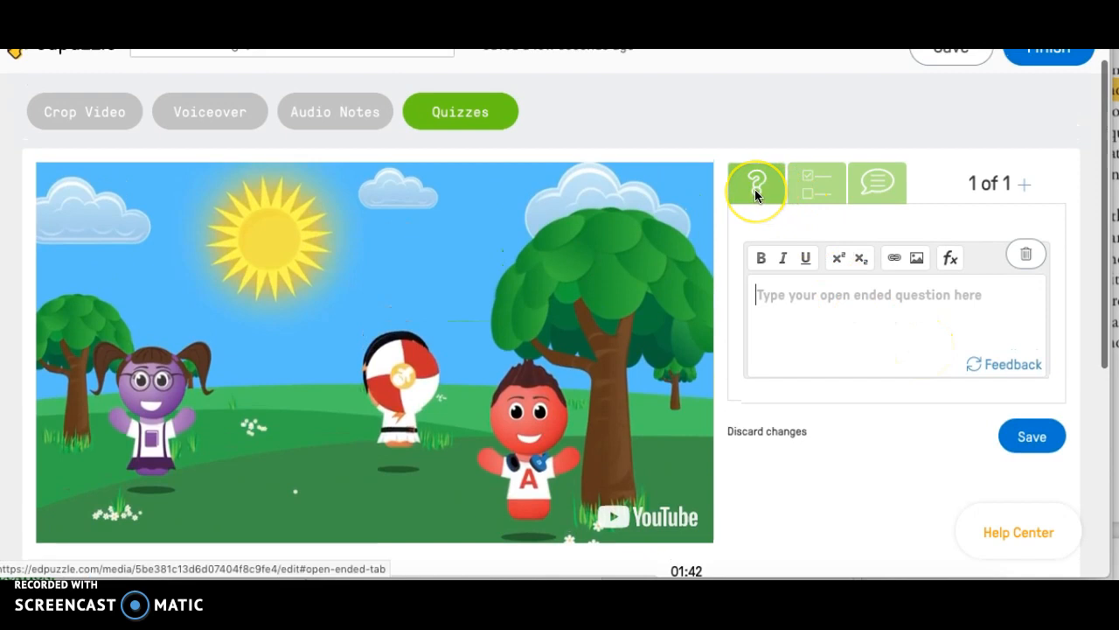
click(814, 187)
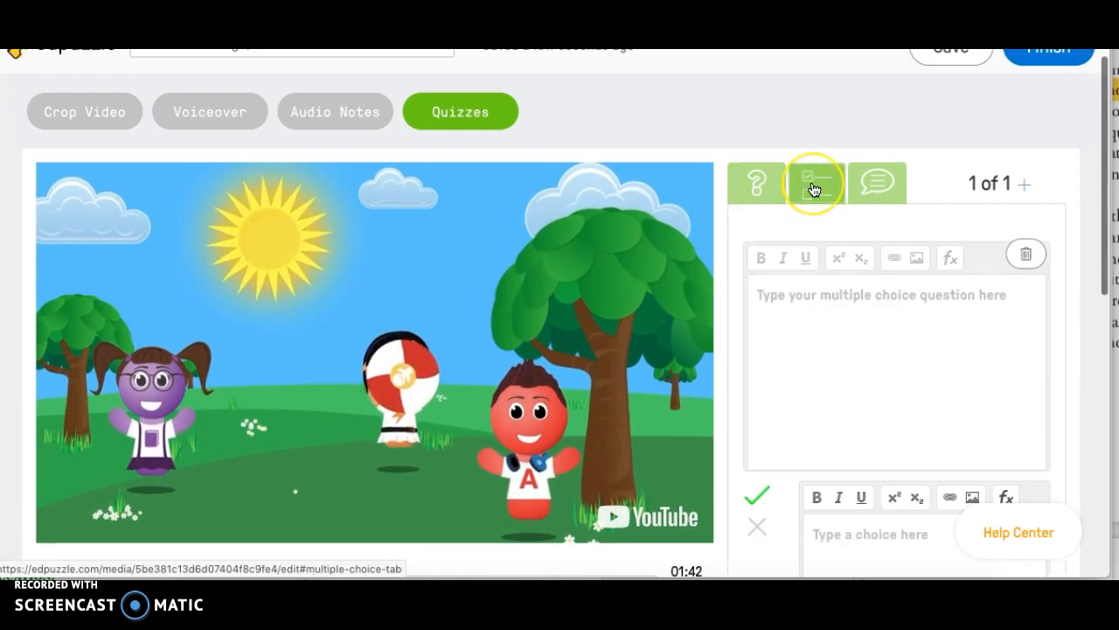
click(870, 183)
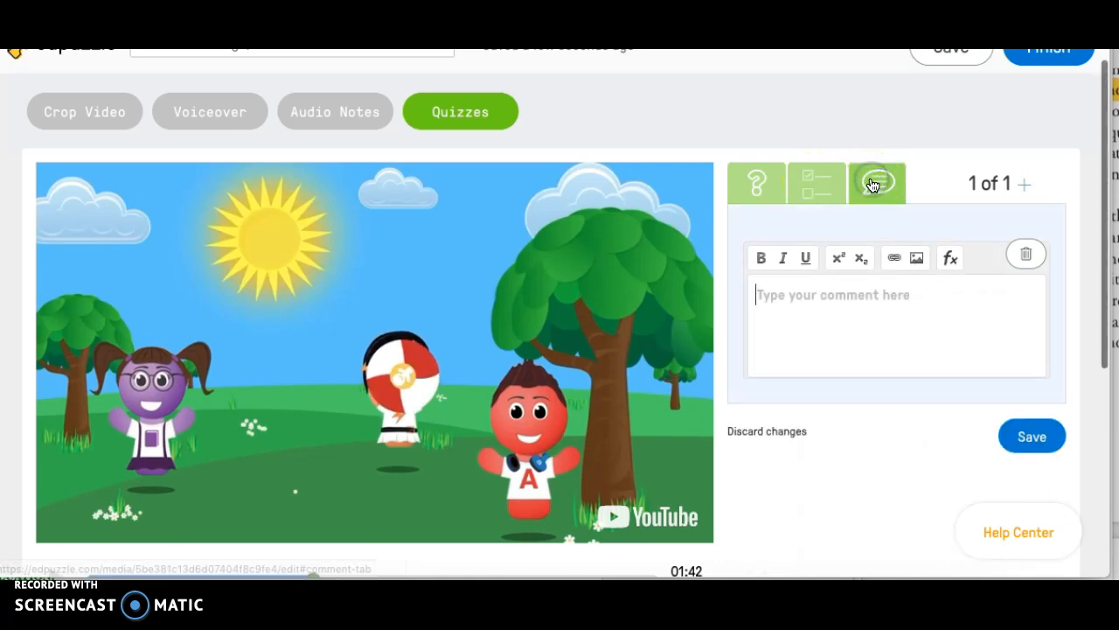
click(757, 175)
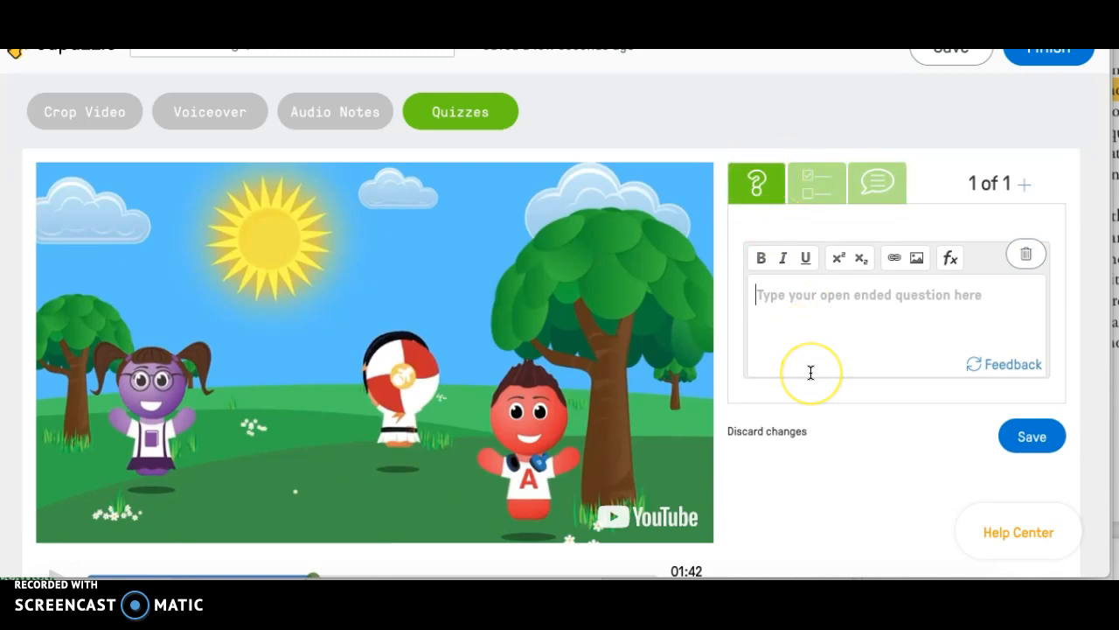
text(What are the fu)
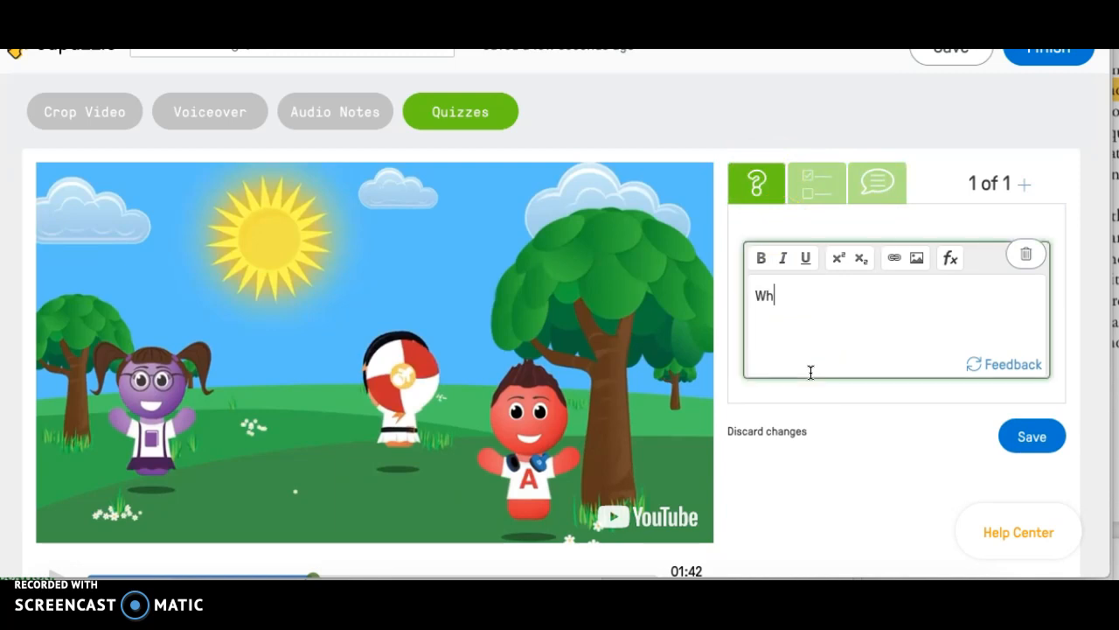
key(BackSpace)
key(BackSpace)
text(four seasons?)
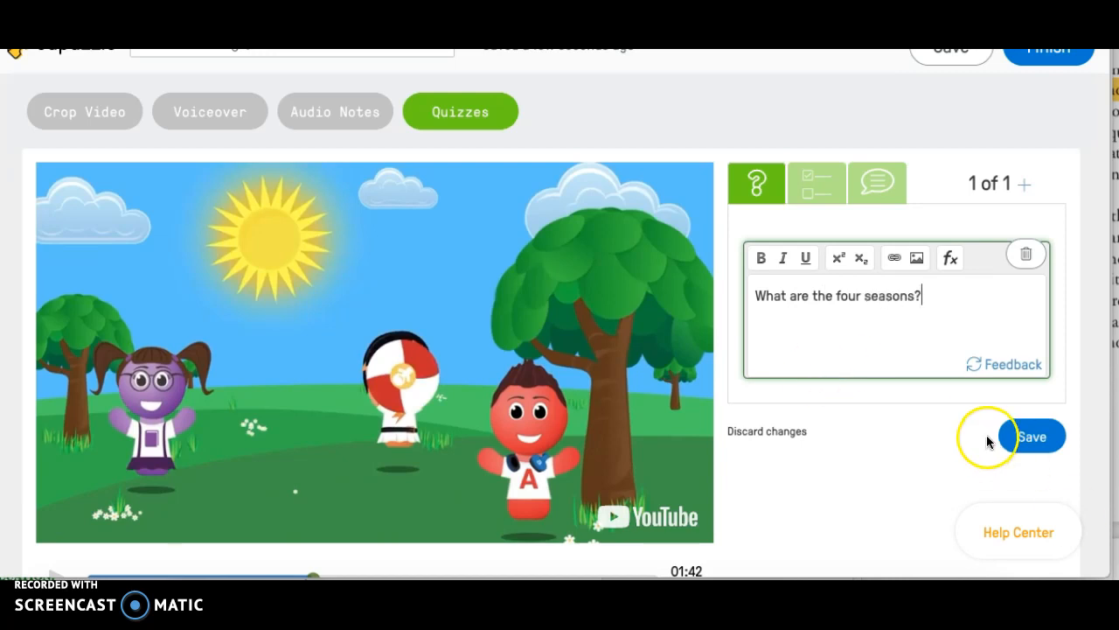
click(1031, 437)
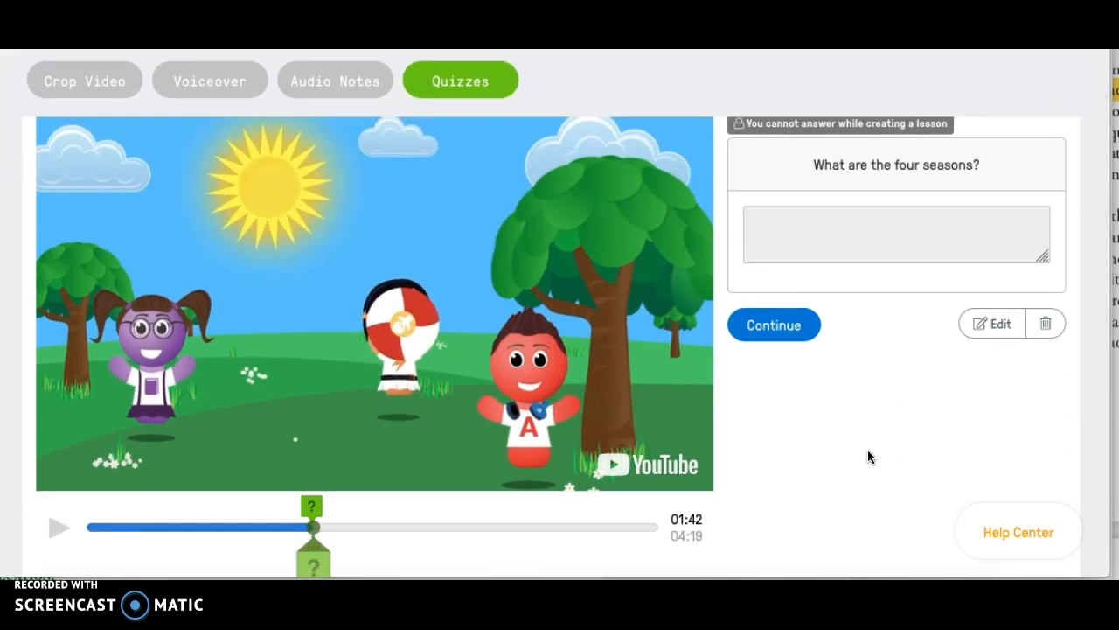
Finish the video lesson and assign it to class 4B
scroll(871, 457, up, 1)
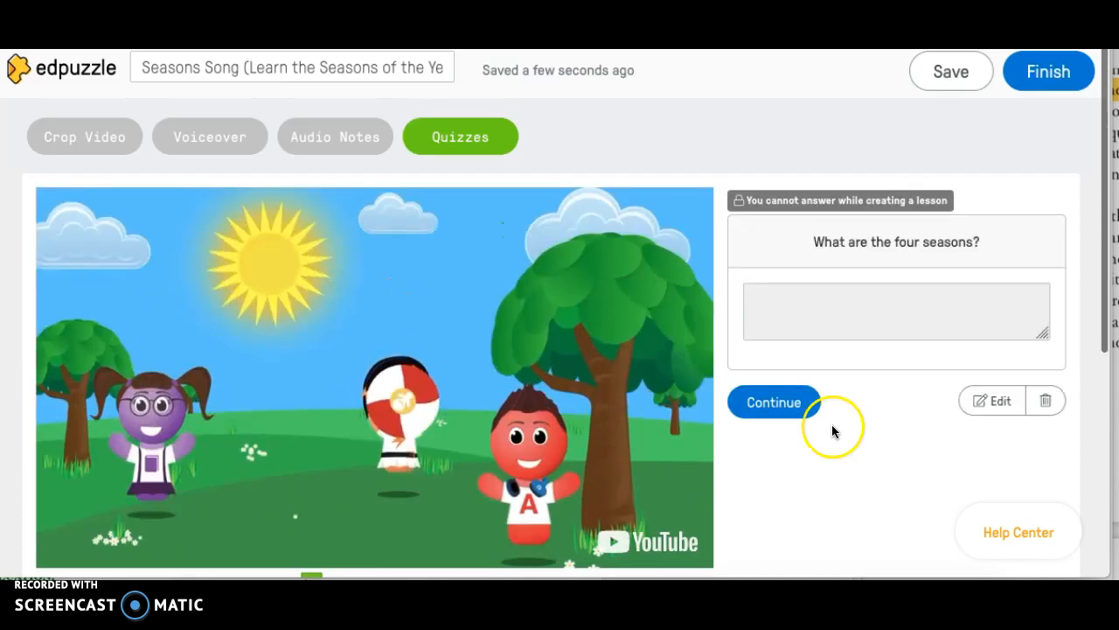
click(1054, 77)
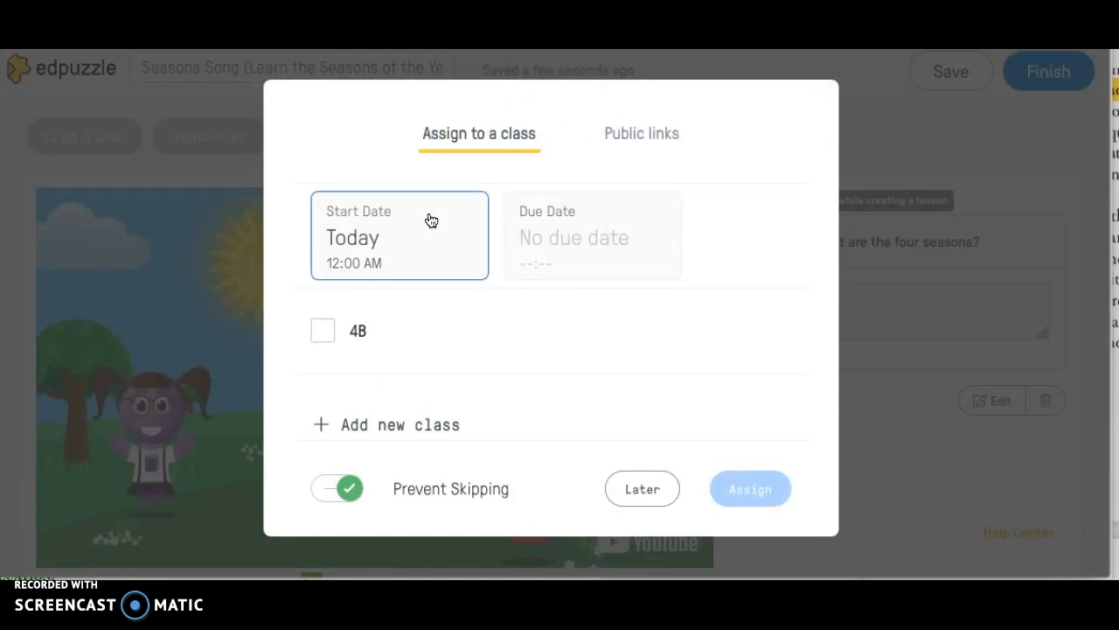
click(323, 329)
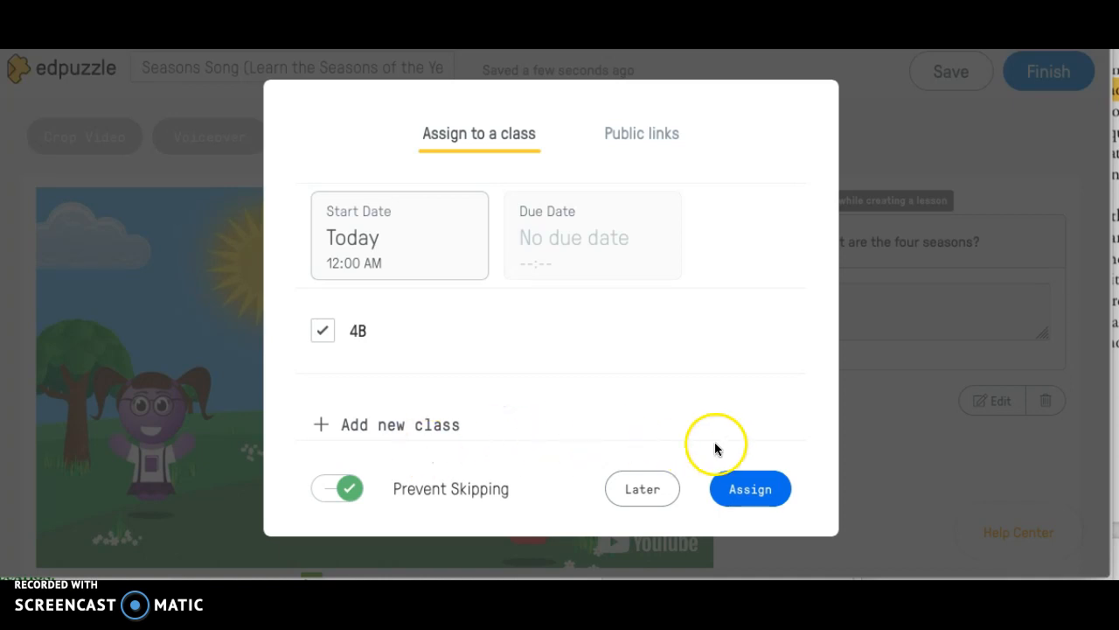
click(764, 484)
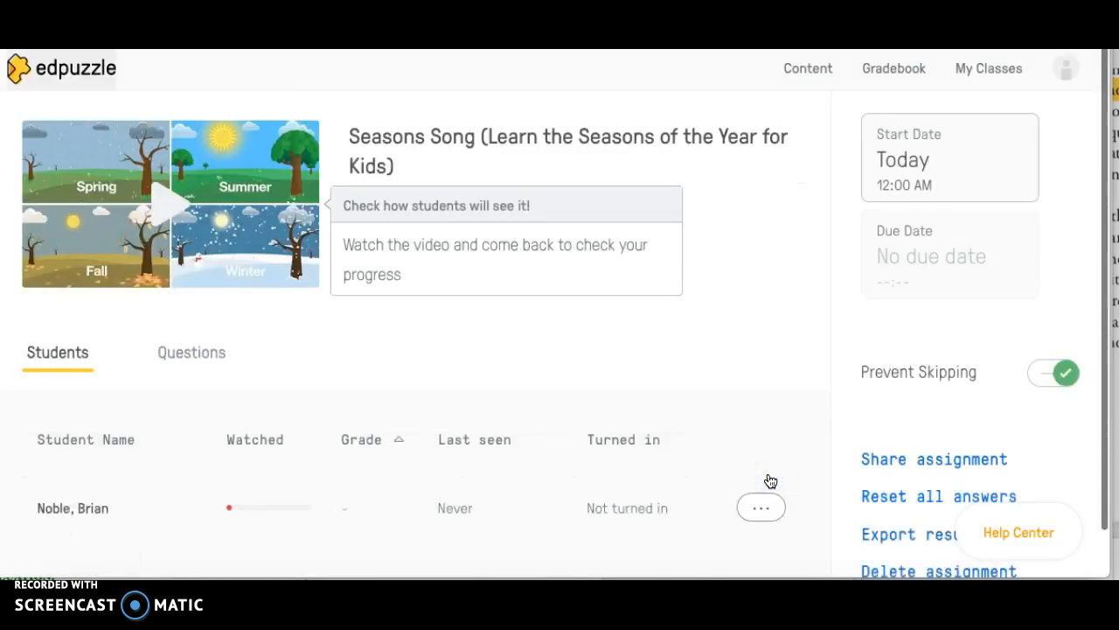
scroll(428, 324, down, 1)
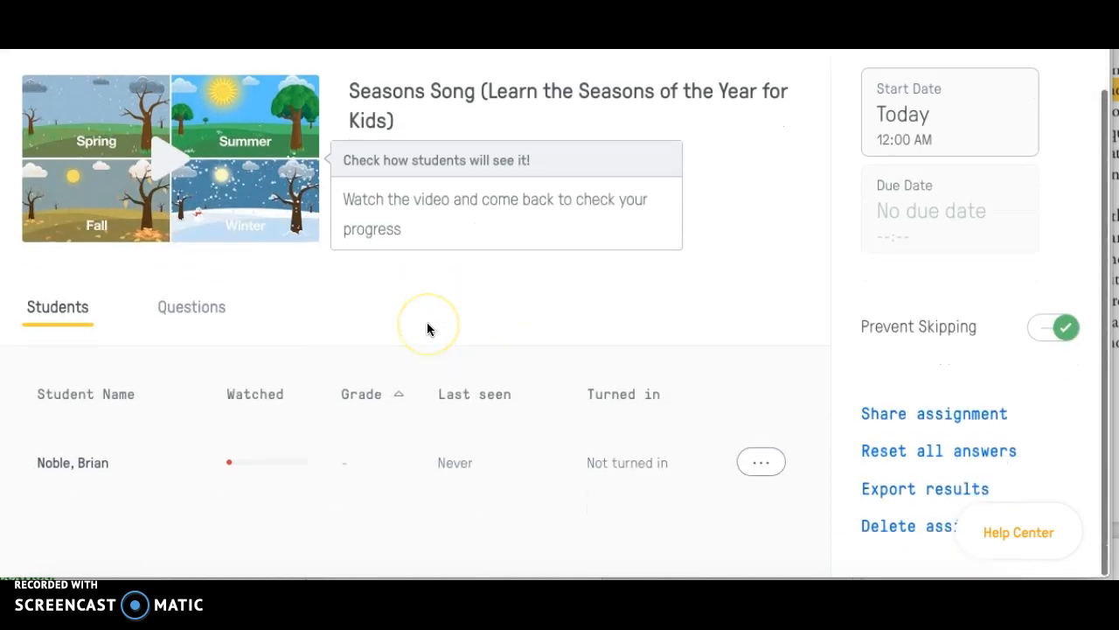